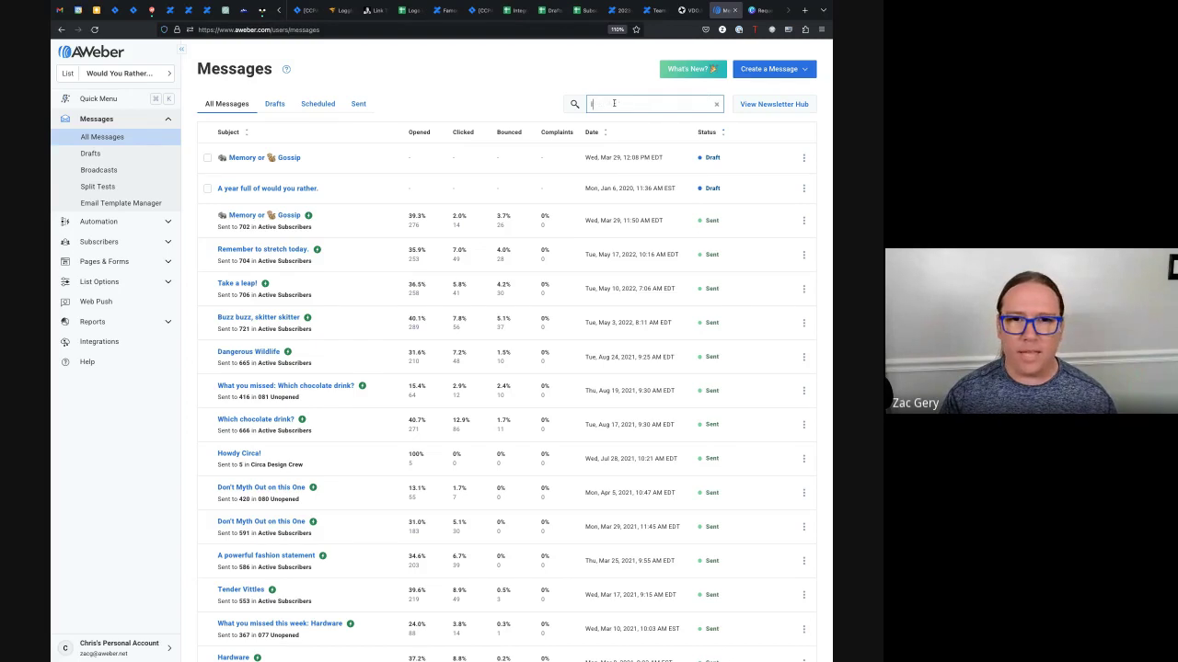
{"action": "type", "text": "eap"}
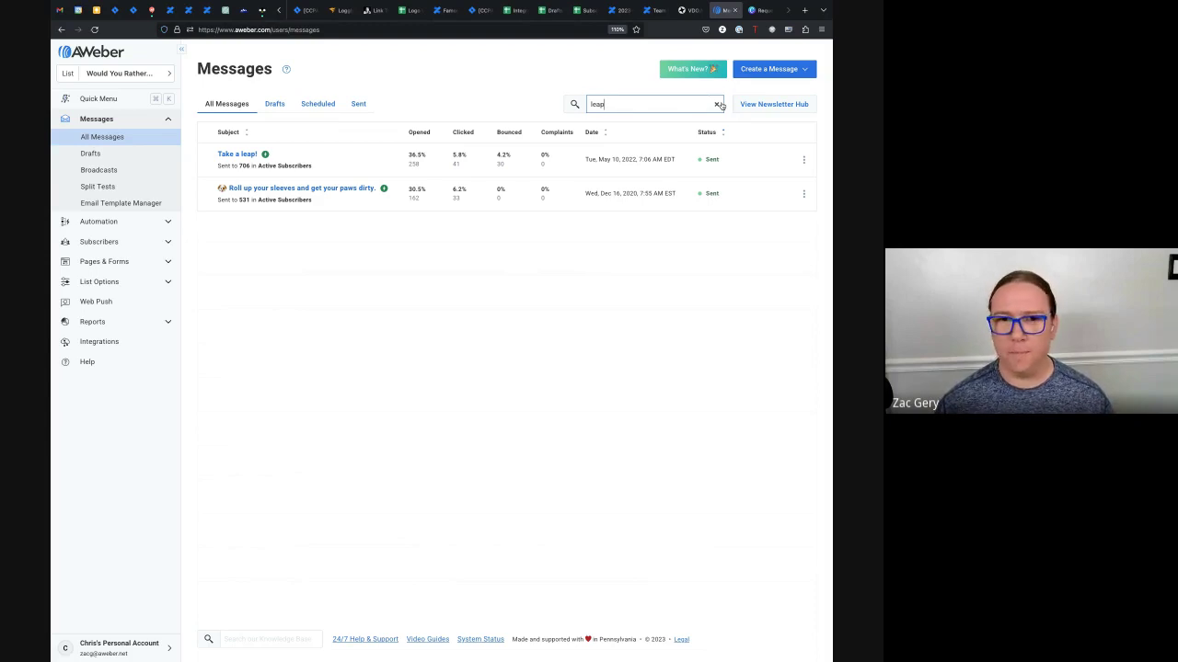
{"action": "left_click", "coordinate": [718, 105]}
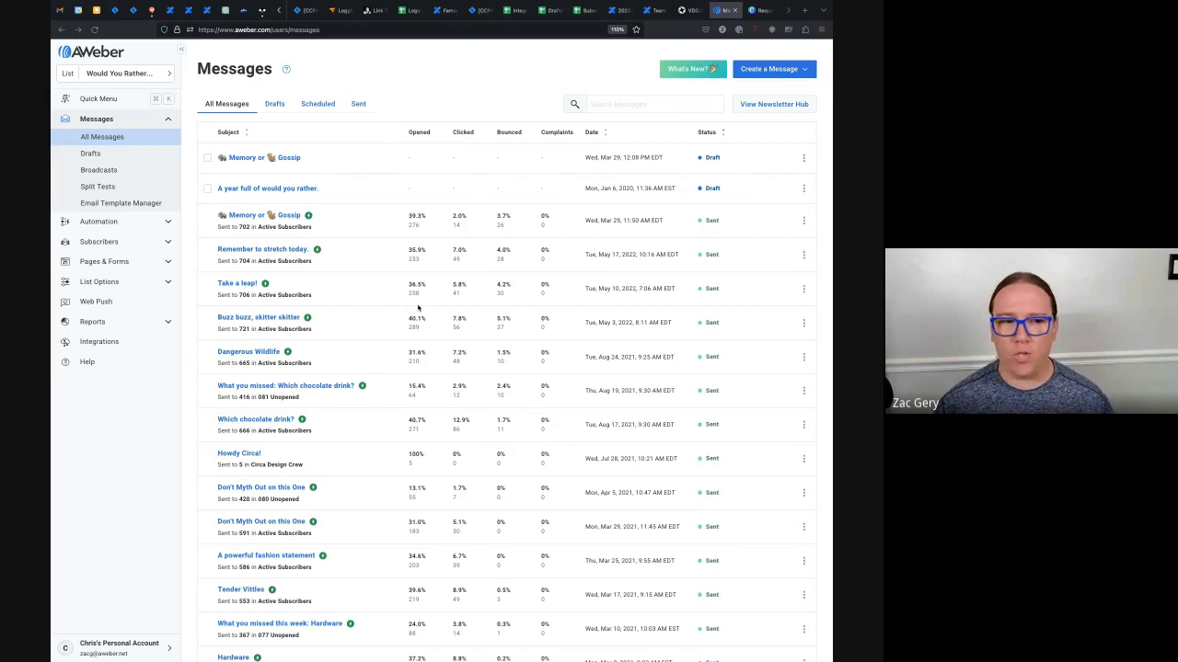
{"action": "scroll", "coordinate": [375, 336], "scroll_direction": "down", "scroll_amount": 2}
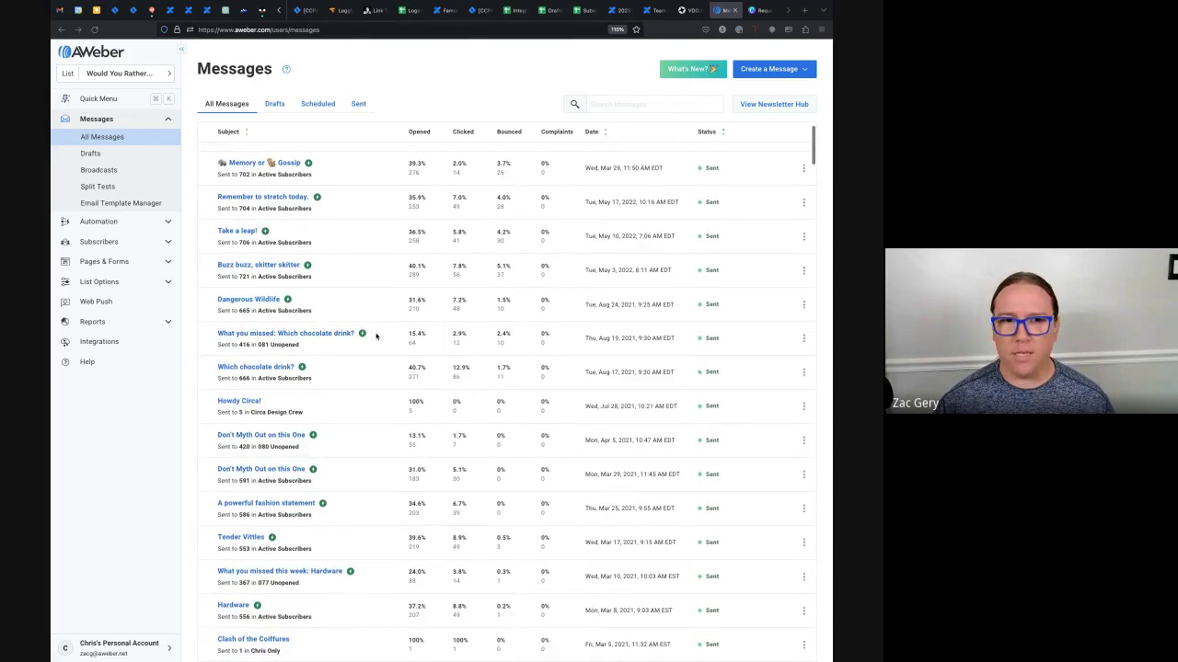
{"action": "scroll", "coordinate": [376, 336], "scroll_direction": "down", "scroll_amount": 1}
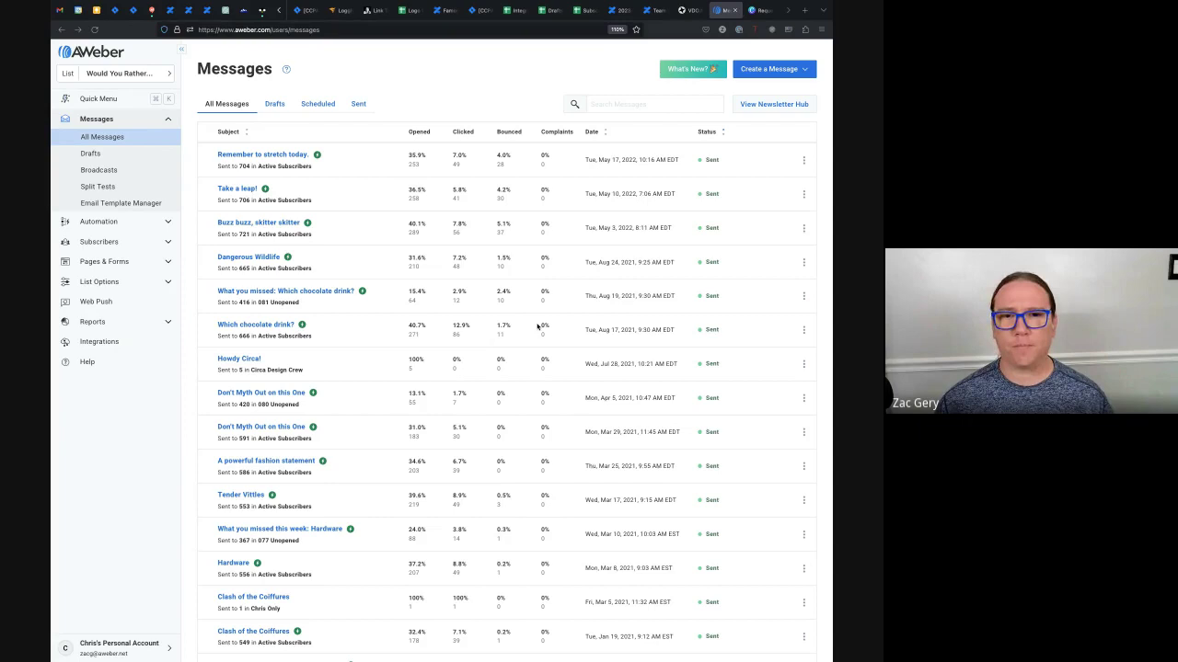
{"action": "scroll", "coordinate": [538, 328], "scroll_direction": "up", "scroll_amount": 3}
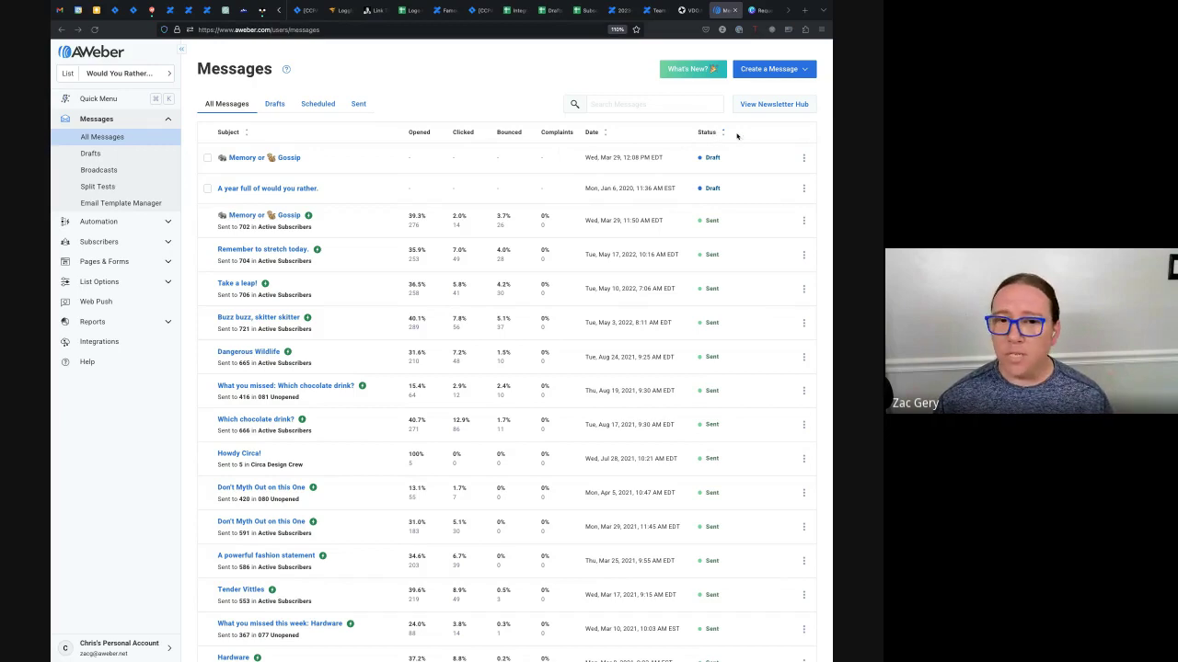
Sort the Messages list by the Date column so the newest messages appear first
{"action": "left_click", "coordinate": [593, 132]}
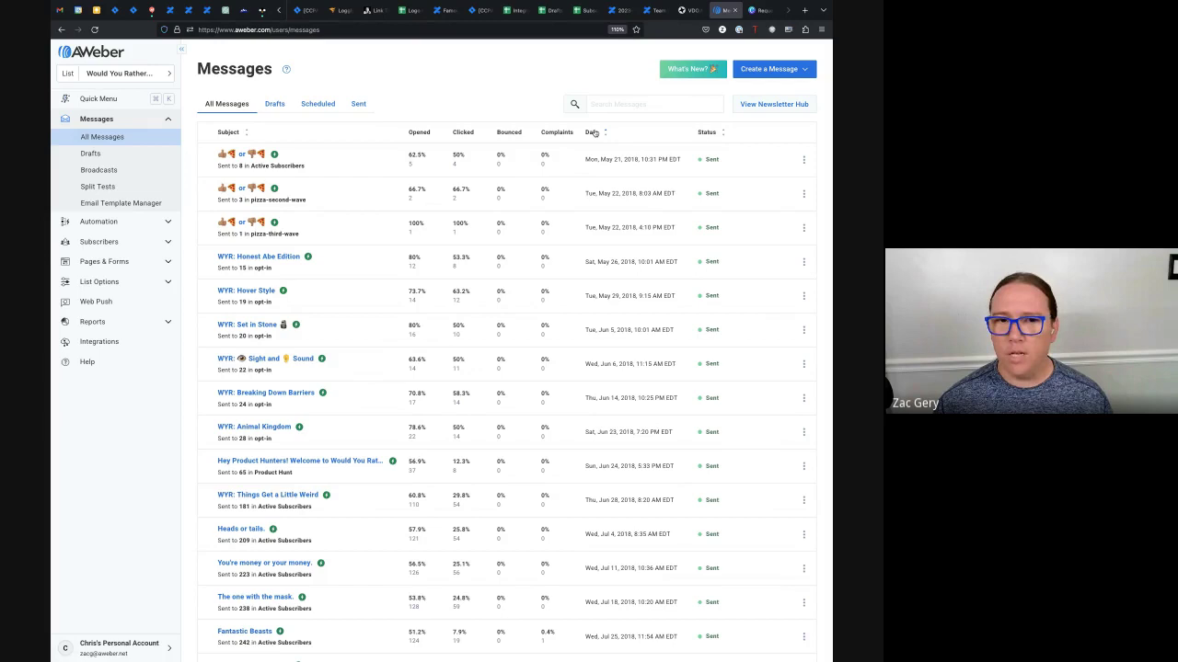
{"action": "left_click", "coordinate": [594, 132]}
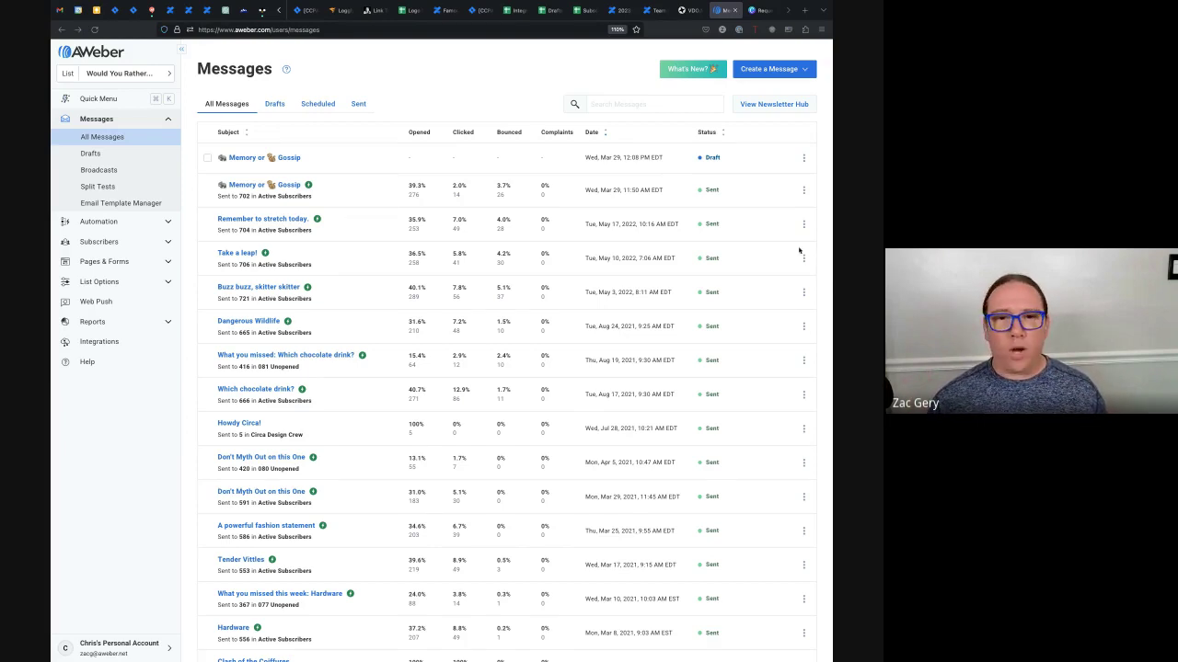
Review the Schedule send page for the Memory or Gossip draft, then return to all messages
{"action": "left_click", "coordinate": [804, 158]}
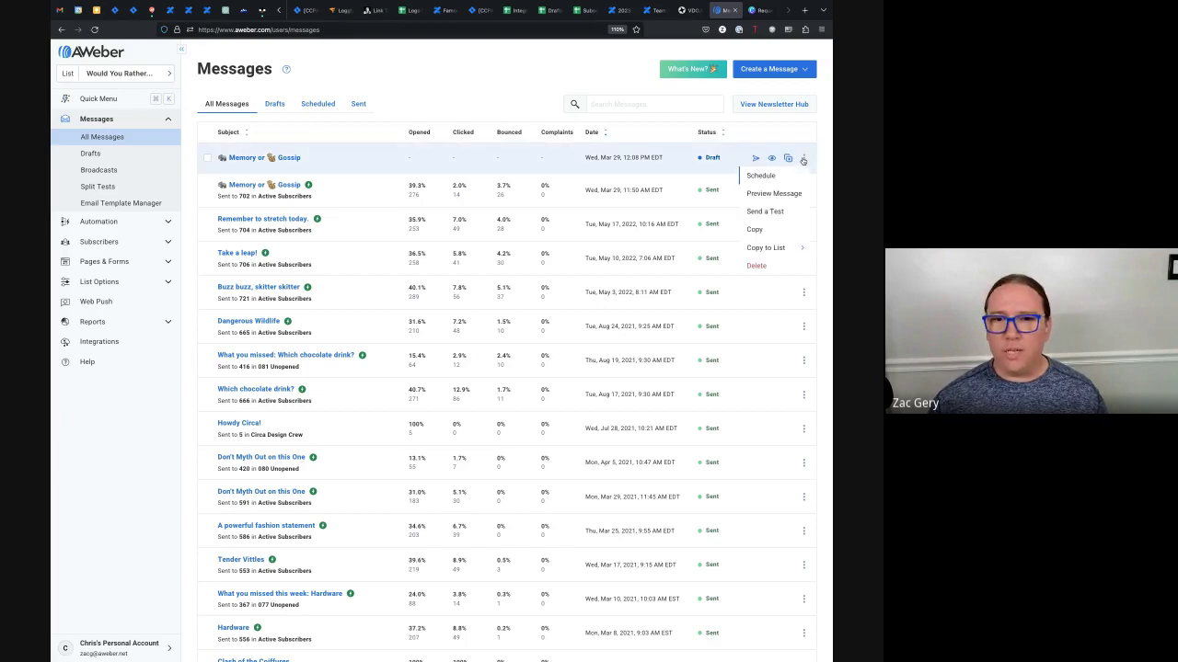
{"action": "left_click", "coordinate": [773, 178]}
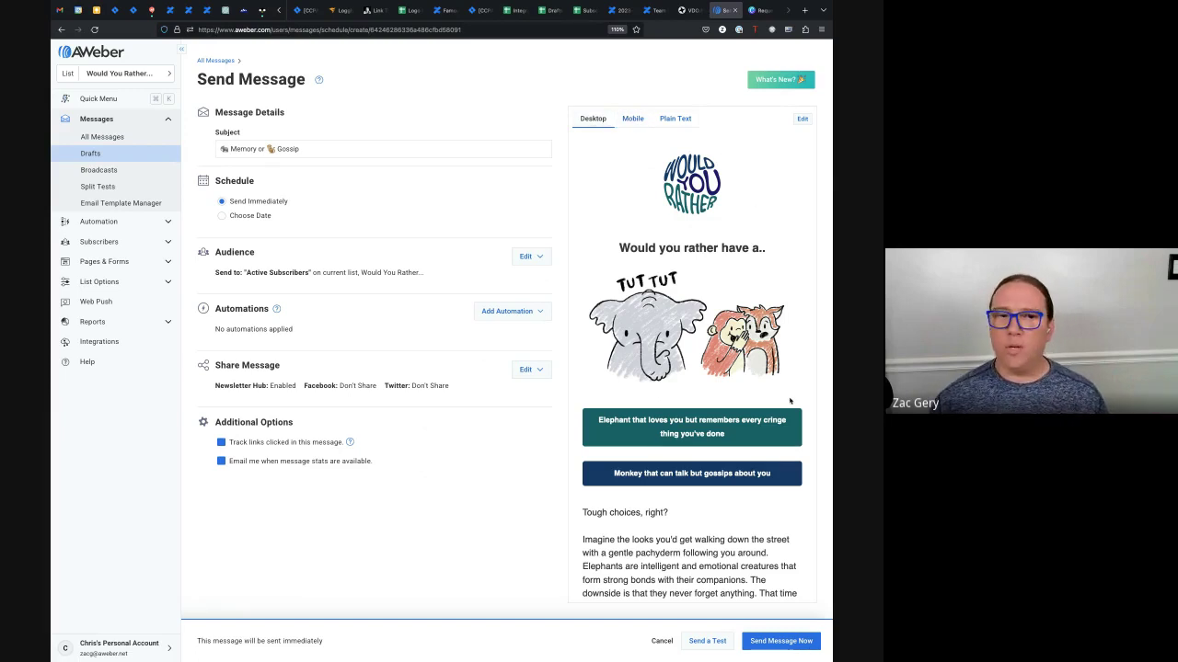
{"action": "left_click", "coordinate": [219, 61]}
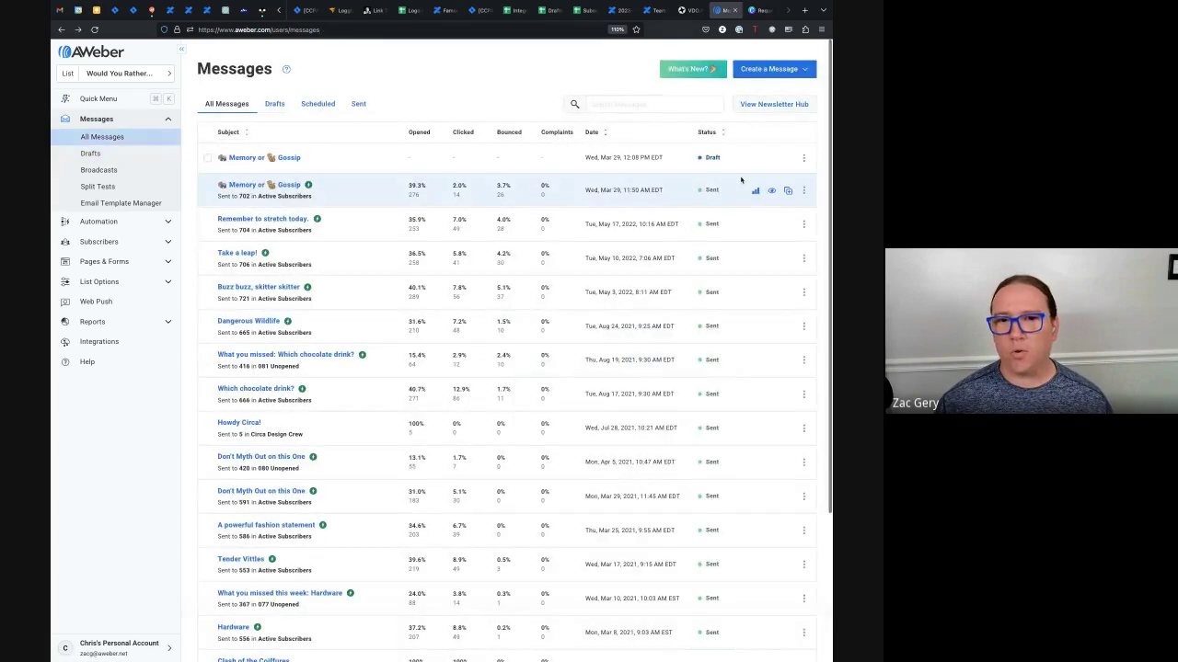
Open the desktop preview of the draft Memory or Gossip message, not the sent copy
{"action": "left_click", "coordinate": [805, 190]}
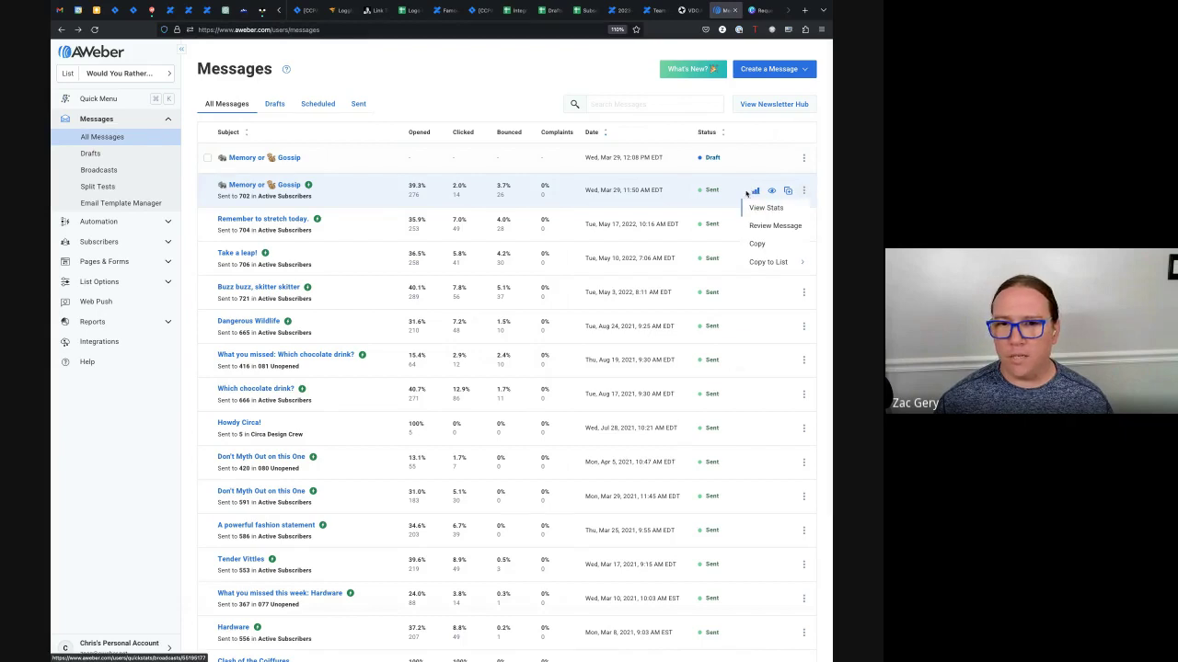
{"action": "left_click", "coordinate": [804, 158]}
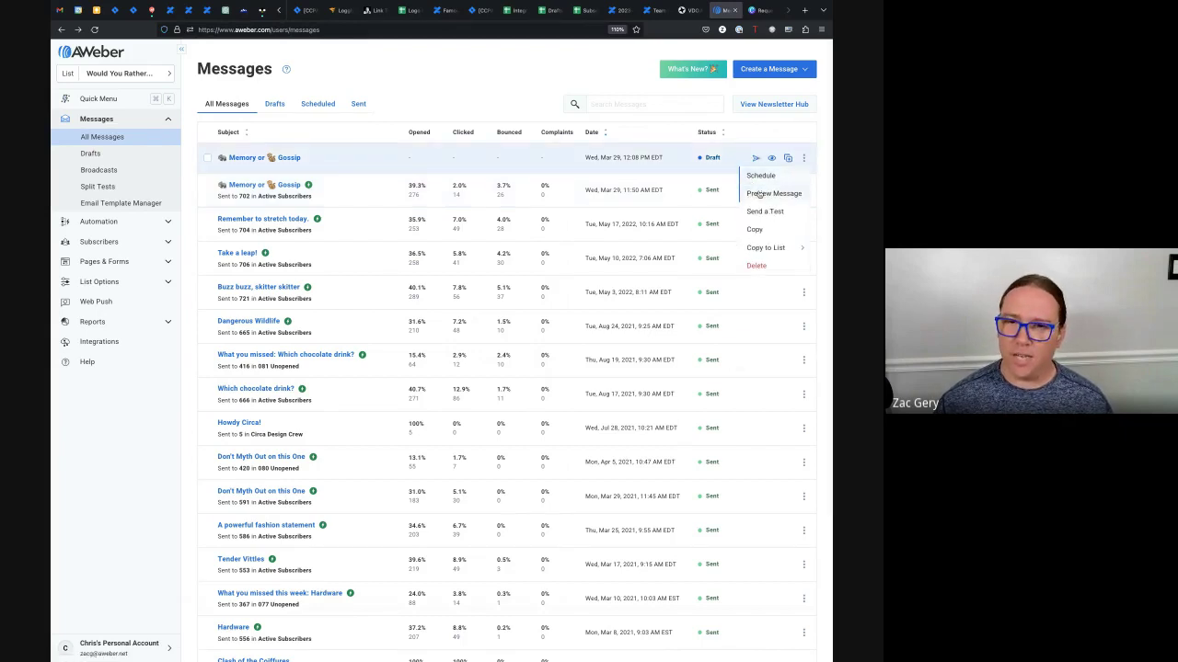
{"action": "left_click", "coordinate": [769, 194]}
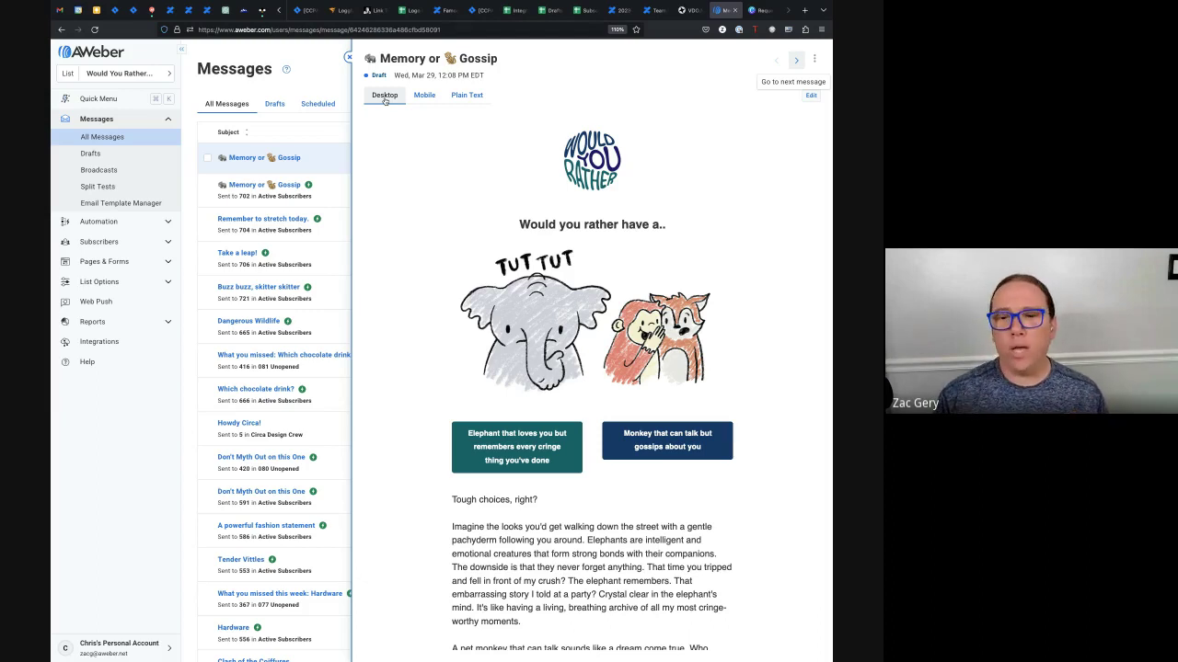
Switch the Memory or Gossip draft preview to the Mobile view
{"action": "left_click", "coordinate": [425, 95]}
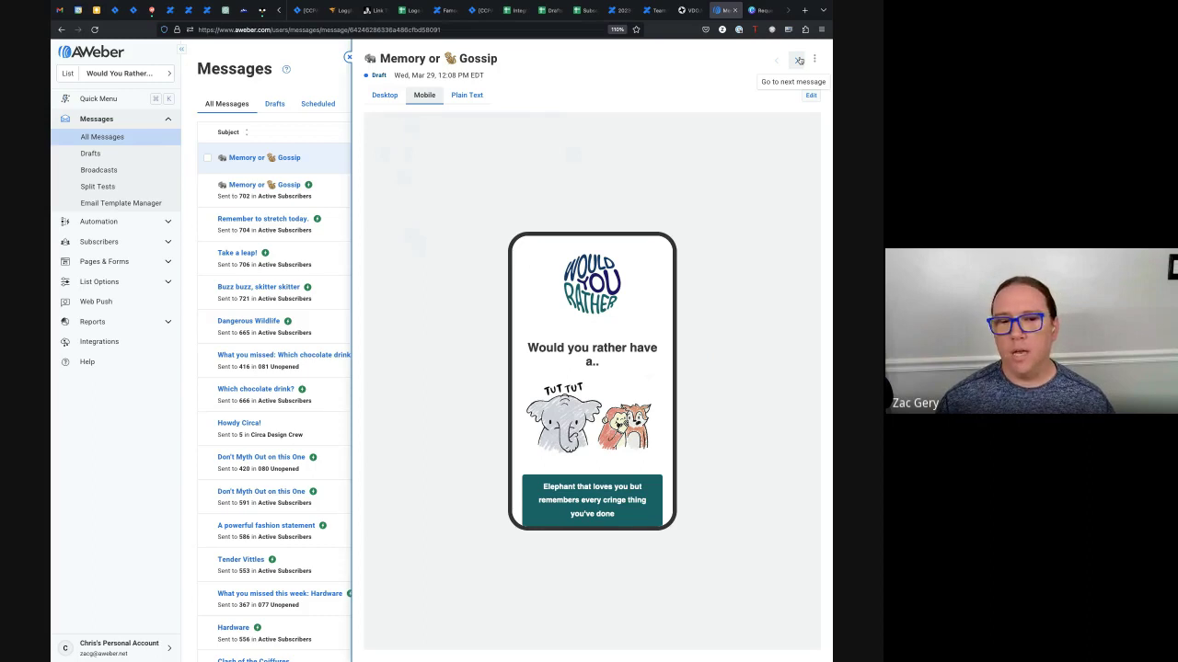
Close the preview slide-out so the Messages table with stats is visible again
{"action": "left_click", "coordinate": [349, 58]}
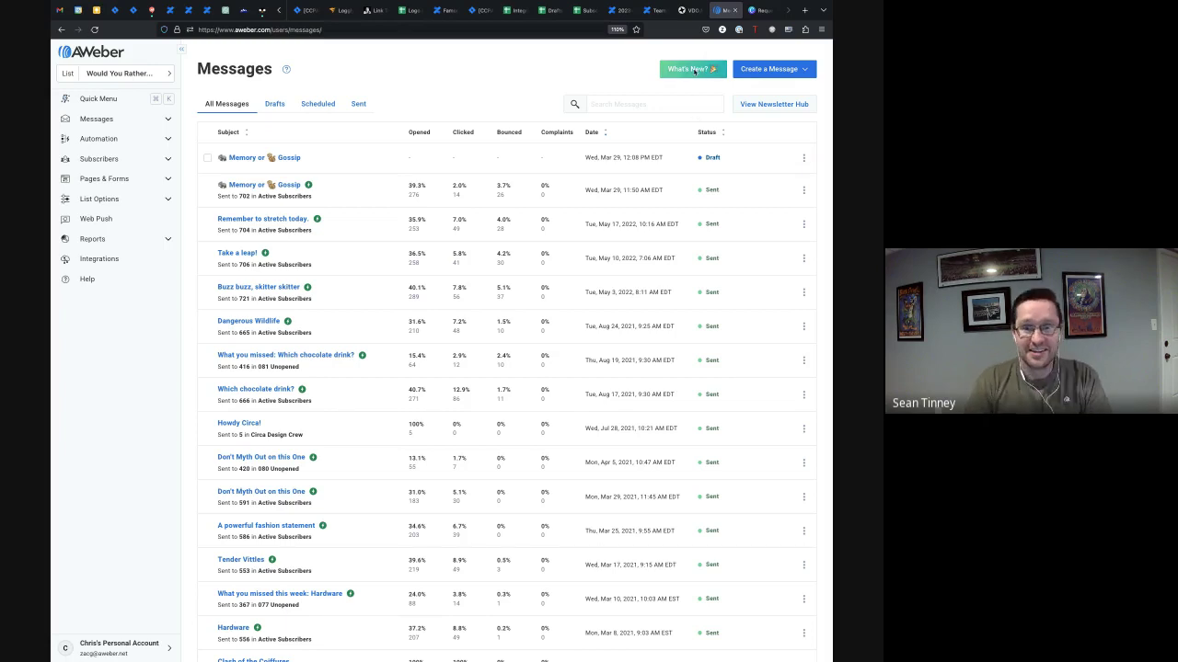
Use What's New? to switch back to the classic Drafts page with HTML preview
{"action": "left_click", "coordinate": [692, 69]}
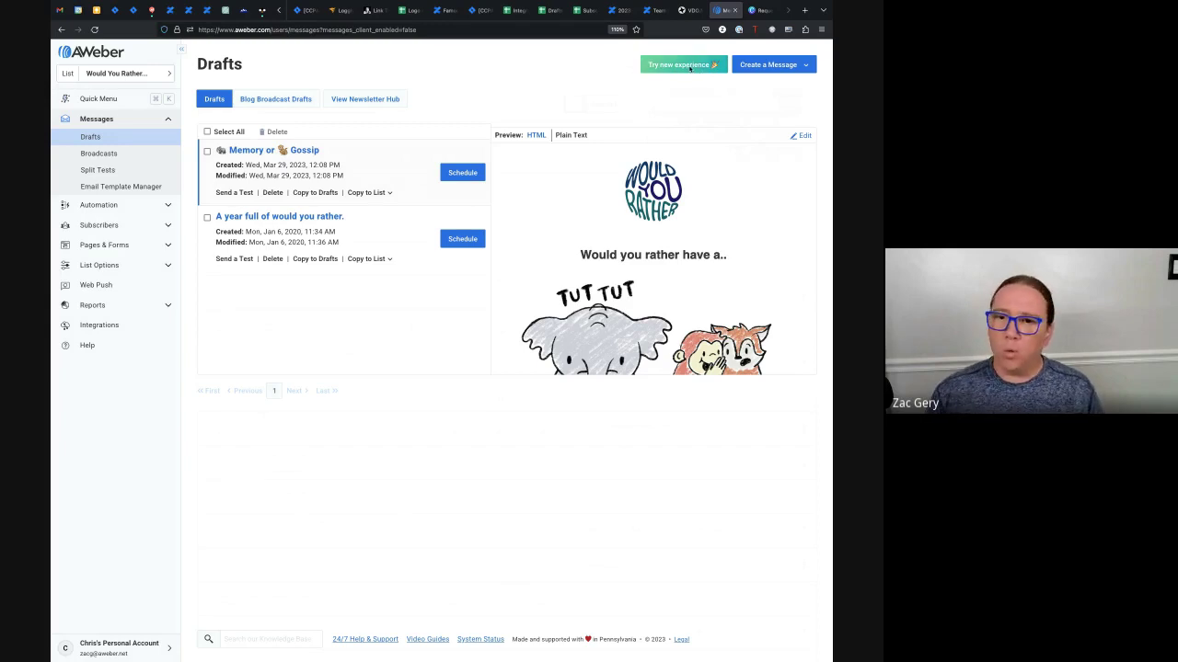
Show the 'Search and filter messages' announcement from the Drafts page's Try new experience button
{"action": "left_click", "coordinate": [682, 64]}
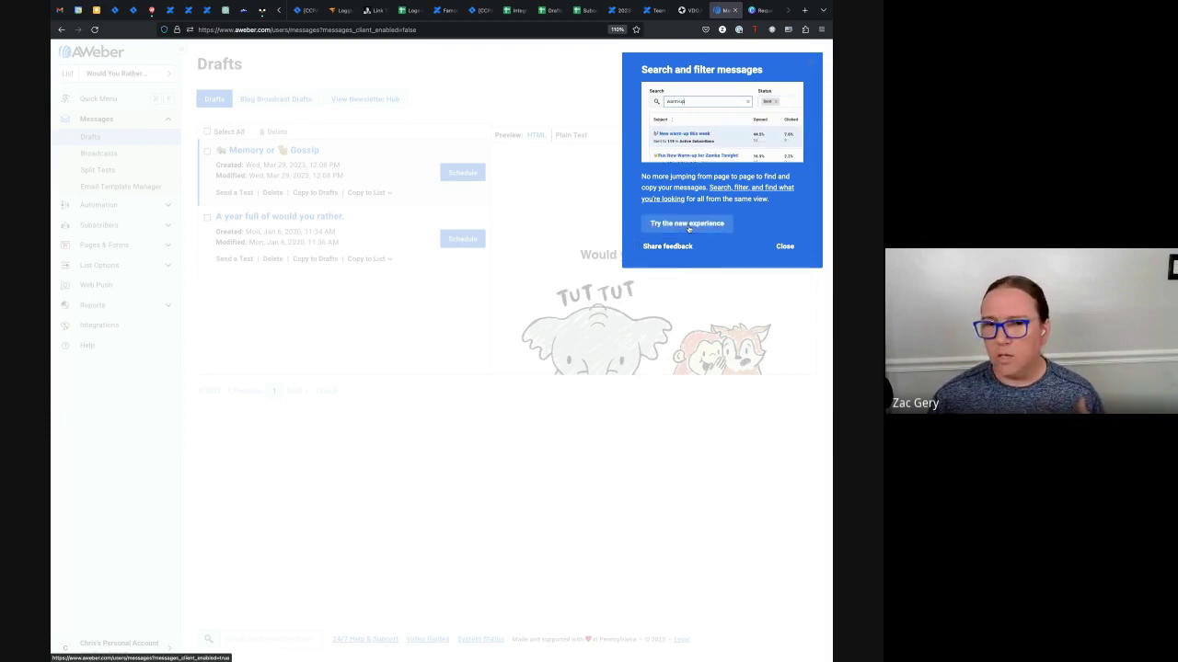
Choose 'Try the new experience' in the announcement to return to the new Messages page
{"action": "left_click", "coordinate": [687, 224]}
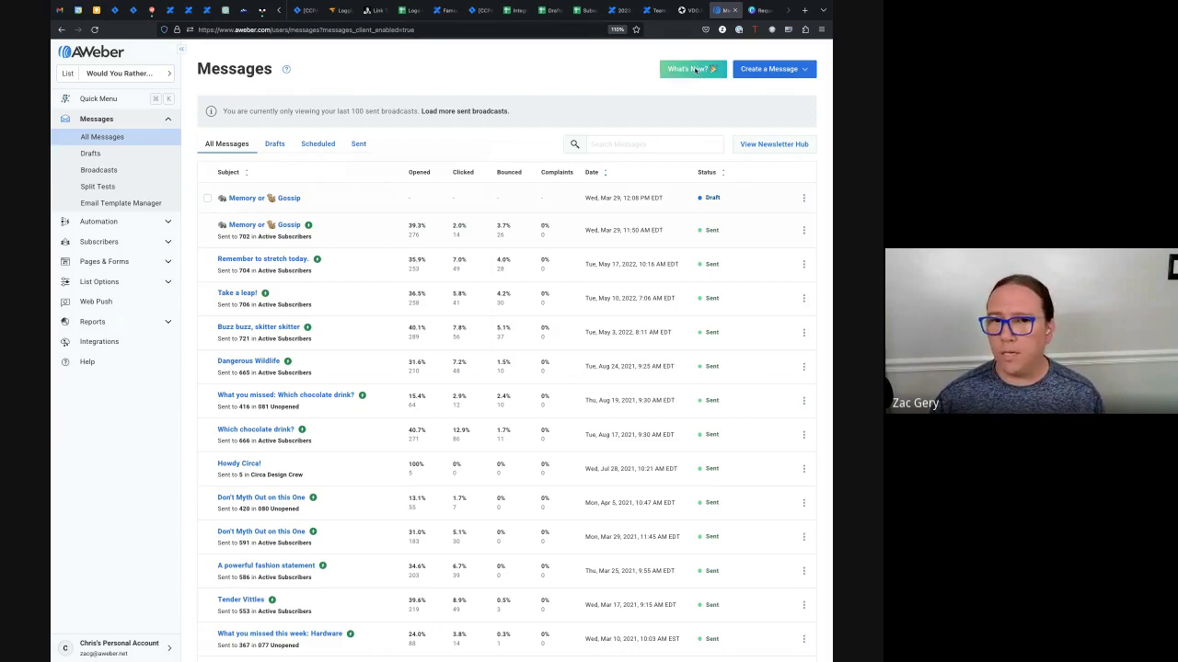
Open the What's New? 'Search and filter messages' popover with its feedback and switch-back options
{"action": "left_click", "coordinate": [694, 70]}
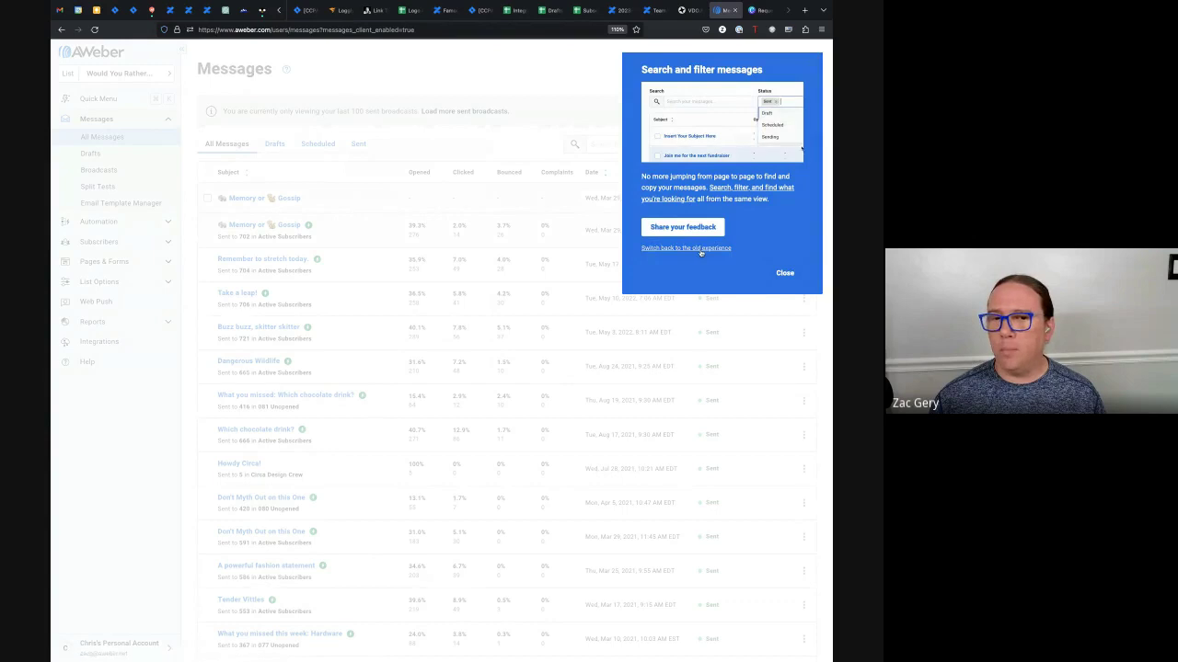